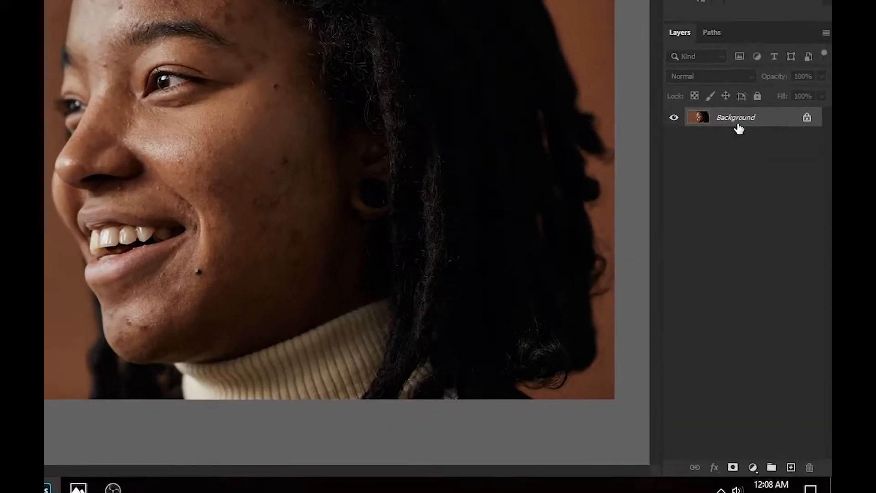
- Duplicate the Background layer and remove the dark spots on the cheek and temple with the Spot Healing Brush
{"action": "left_click_drag", "start_coordinate": [742, 124], "coordinate": [782, 466]}
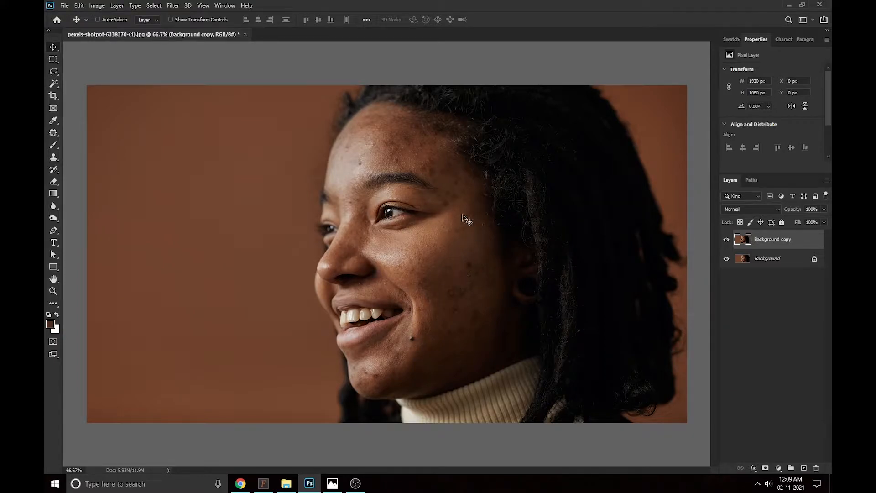
{"action": "left_click", "coordinate": [52, 134]}
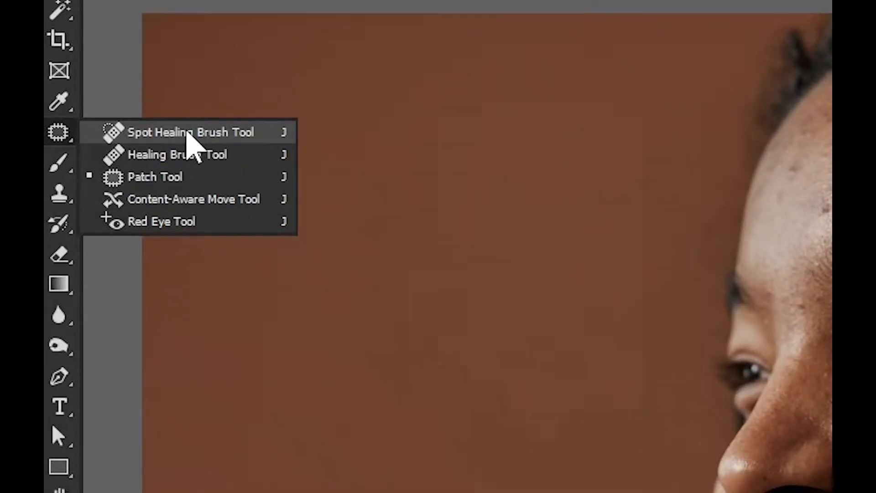
{"action": "left_click", "coordinate": [224, 132]}
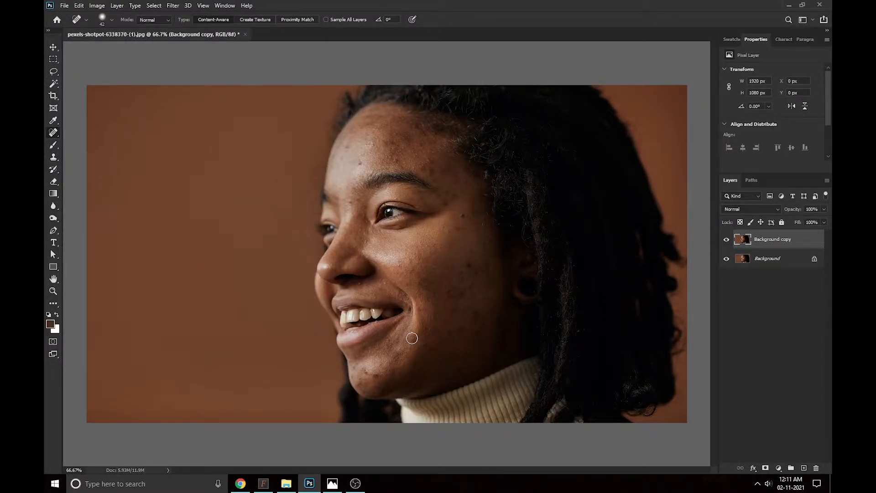
{"action": "left_click", "coordinate": [468, 265]}
{"action": "left_click", "coordinate": [462, 217]}
{"action": "left_click", "coordinate": [462, 292]}
{"action": "left_click", "coordinate": [476, 318]}
{"action": "left_click_drag", "start_coordinate": [476, 274], "coordinate": [471, 290]}
{"action": "left_click_drag", "start_coordinate": [458, 309], "coordinate": [471, 313]}
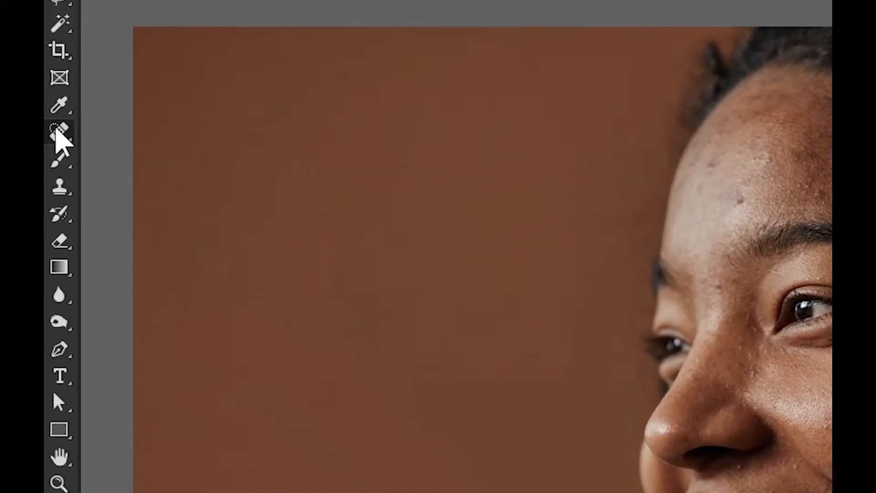
- Patch the uneven areas of the cheek with clean nearby skin using the Patch tool
{"action": "right_click", "coordinate": [56, 131]}
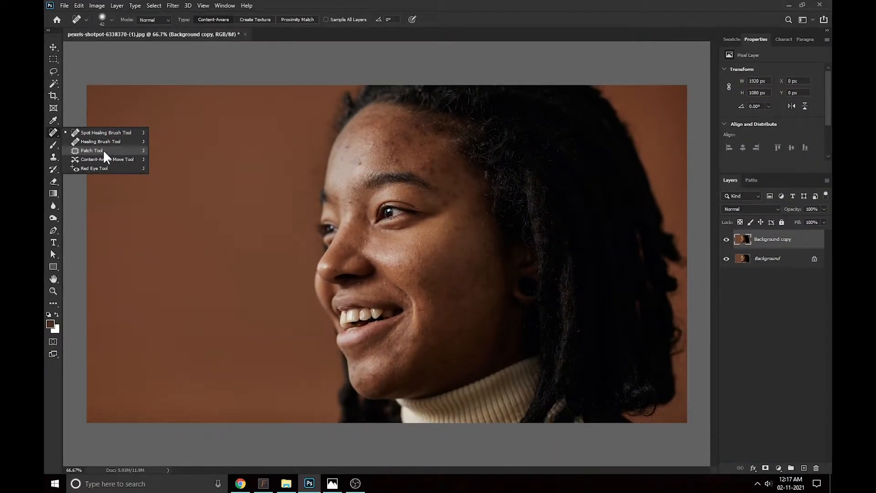
{"action": "left_click", "coordinate": [172, 173]}
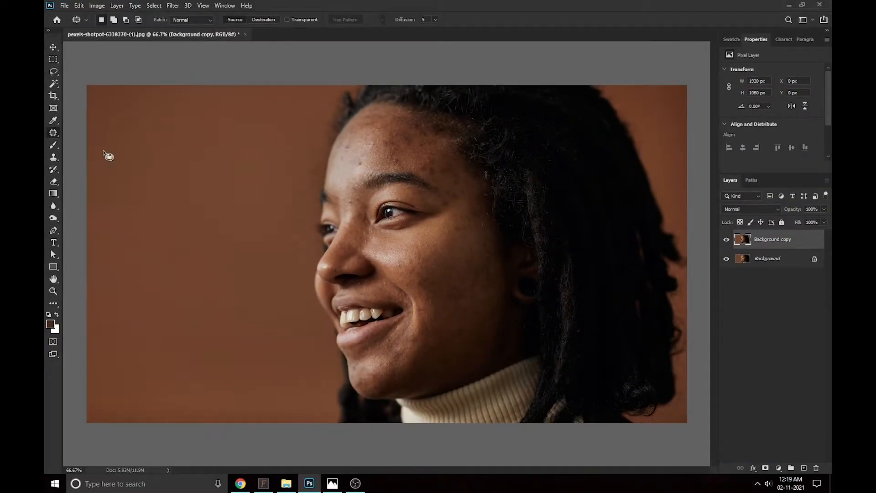
{"action": "mouse_move", "coordinate": [469, 214]}
{"action": "left_mouse_down"}
{"action": "mouse_move", "coordinate": [478, 230]}
{"action": "mouse_move", "coordinate": [483, 211]}
{"action": "left_mouse_up"}
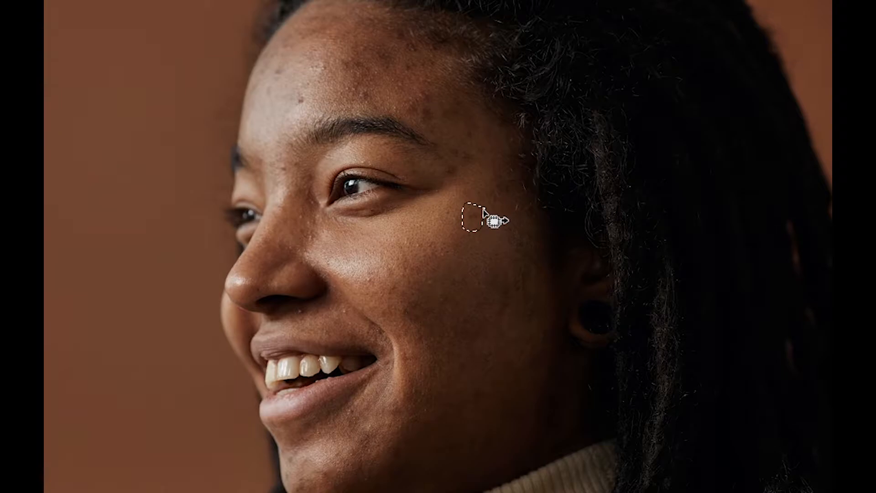
{"action": "left_click_drag", "start_coordinate": [471, 219], "coordinate": [435, 232]}
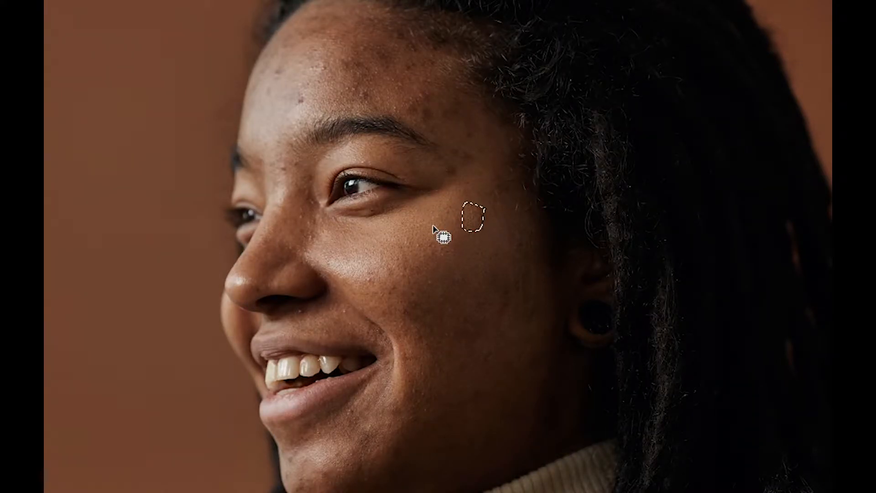
{"action": "mouse_move", "coordinate": [513, 297]}
{"action": "left_mouse_down"}
{"action": "mouse_move", "coordinate": [497, 302]}
{"action": "mouse_move", "coordinate": [510, 301]}
{"action": "mouse_move", "coordinate": [483, 272]}
{"action": "left_mouse_up"}
{"action": "left_click", "coordinate": [481, 243]}
{"action": "mouse_move", "coordinate": [540, 316]}
{"action": "left_mouse_down"}
{"action": "mouse_move", "coordinate": [528, 262]}
{"action": "mouse_move", "coordinate": [508, 263]}
{"action": "mouse_move", "coordinate": [506, 298]}
{"action": "mouse_move", "coordinate": [529, 329]}
{"action": "mouse_move", "coordinate": [497, 288]}
{"action": "mouse_move", "coordinate": [472, 276]}
{"action": "left_mouse_up"}
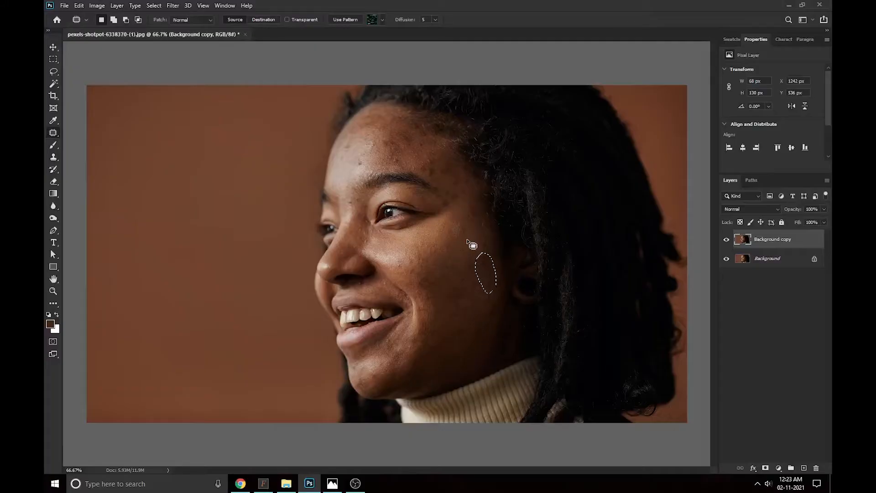
{"action": "left_click", "coordinate": [486, 231]}
{"action": "mouse_move", "coordinate": [487, 212]}
{"action": "left_mouse_down"}
{"action": "mouse_move", "coordinate": [477, 195]}
{"action": "mouse_move", "coordinate": [454, 212]}
{"action": "mouse_move", "coordinate": [466, 242]}
{"action": "mouse_move", "coordinate": [463, 266]}
{"action": "left_mouse_up"}
{"action": "left_click", "coordinate": [478, 251]}
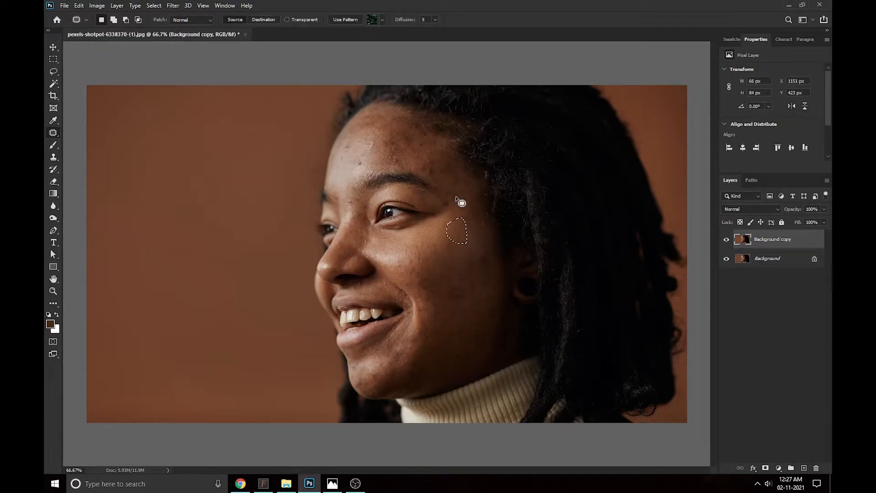
- Patch the blemished skin at the temple and just above the outer end of the eyebrow with clean skin
{"action": "left_click", "coordinate": [449, 191]}
{"action": "mouse_move", "coordinate": [446, 189]}
{"action": "left_mouse_down"}
{"action": "mouse_move", "coordinate": [456, 222]}
{"action": "mouse_move", "coordinate": [442, 199]}
{"action": "mouse_move", "coordinate": [451, 210]}
{"action": "left_mouse_up"}
{"action": "left_click_drag", "start_coordinate": [445, 206], "coordinate": [454, 234]}
{"action": "left_click", "coordinate": [438, 162]}
{"action": "scroll", "coordinate": [431, 166], "scroll_direction": "up", "scroll_amount": 12}
{"action": "mouse_move", "coordinate": [455, 175]}
{"action": "left_mouse_down"}
{"action": "mouse_move", "coordinate": [448, 139]}
{"action": "mouse_move", "coordinate": [399, 142]}
{"action": "mouse_move", "coordinate": [387, 185]}
{"action": "mouse_move", "coordinate": [426, 208]}
{"action": "mouse_move", "coordinate": [456, 196]}
{"action": "mouse_move", "coordinate": [456, 174]}
{"action": "left_mouse_up"}
{"action": "mouse_move", "coordinate": [434, 156]}
{"action": "left_mouse_down"}
{"action": "mouse_move", "coordinate": [502, 314]}
{"action": "mouse_move", "coordinate": [556, 408]}
{"action": "left_mouse_up"}
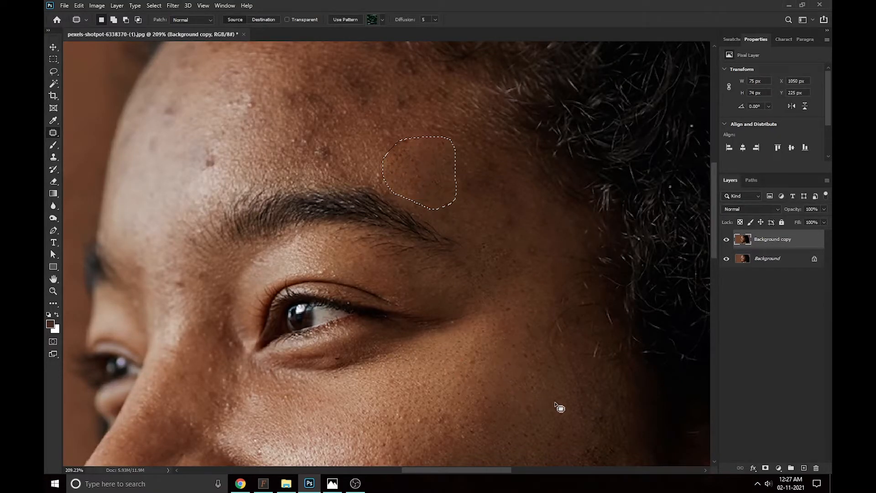
{"action": "left_click", "coordinate": [542, 364]}
- Patch the remaining spots on the forehead above the eyebrow and near the hairline with clean skin
{"action": "mouse_move", "coordinate": [352, 136]}
{"action": "left_mouse_down"}
{"action": "mouse_move", "coordinate": [304, 136]}
{"action": "mouse_move", "coordinate": [340, 160]}
{"action": "left_mouse_up"}
{"action": "left_click_drag", "start_coordinate": [325, 151], "coordinate": [254, 153]}
{"action": "left_click", "coordinate": [390, 163]}
{"action": "mouse_move", "coordinate": [428, 136]}
{"action": "left_mouse_down"}
{"action": "mouse_move", "coordinate": [423, 131]}
{"action": "mouse_move", "coordinate": [407, 158]}
{"action": "mouse_move", "coordinate": [437, 173]}
{"action": "left_mouse_up"}
{"action": "mouse_move", "coordinate": [491, 208]}
{"action": "left_mouse_down"}
{"action": "mouse_move", "coordinate": [521, 213]}
{"action": "mouse_move", "coordinate": [510, 204]}
{"action": "left_mouse_up"}
{"action": "left_click_drag", "start_coordinate": [512, 222], "coordinate": [521, 314]}
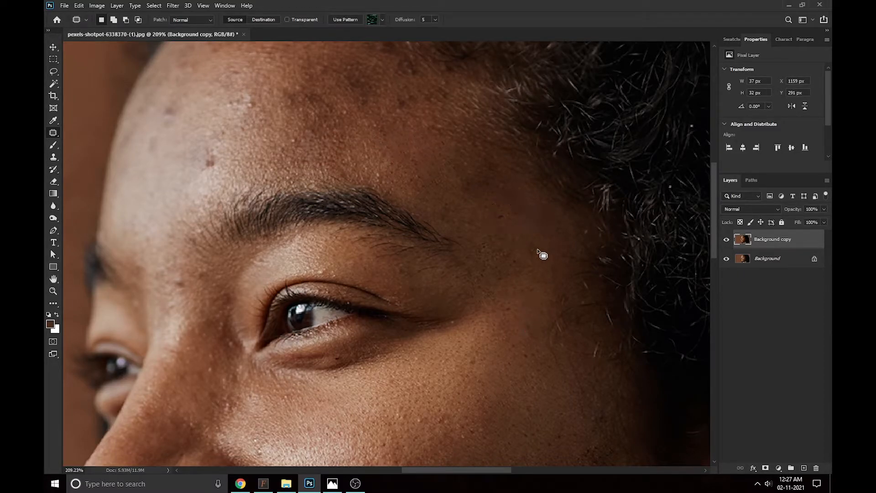
{"action": "left_click", "coordinate": [531, 314]}
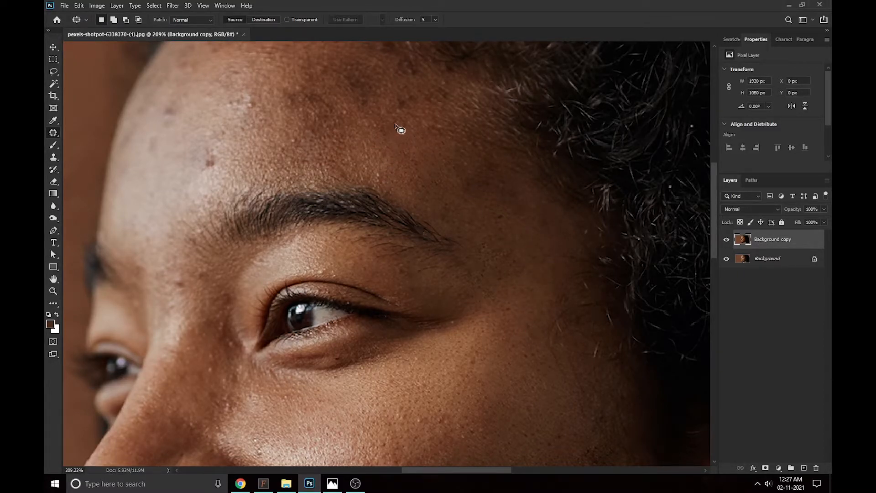
{"action": "mouse_move", "coordinate": [429, 82]}
{"action": "left_mouse_down"}
{"action": "mouse_move", "coordinate": [398, 49]}
{"action": "mouse_move", "coordinate": [409, 93]}
{"action": "left_mouse_up"}
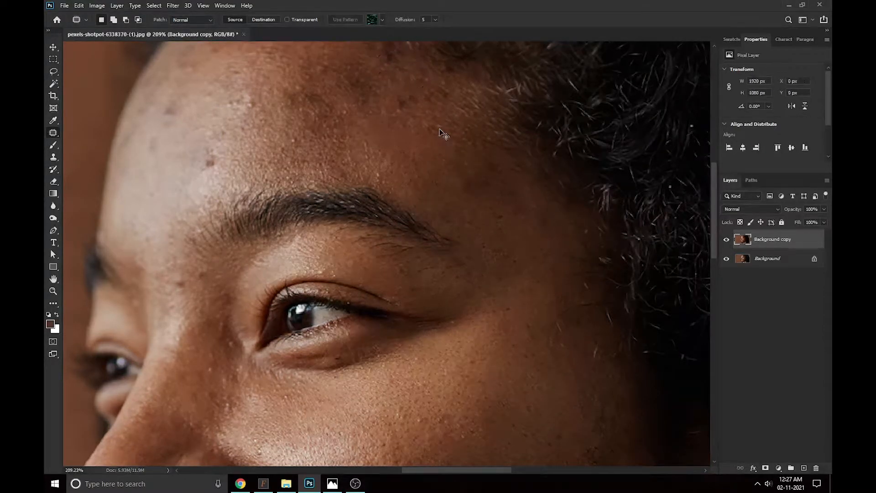
- Compare the retouch with the original by hiding and showing the Background copy, and delete that layer
{"action": "scroll", "coordinate": [444, 146], "scroll_direction": "down", "scroll_amount": 5}
{"action": "left_click", "coordinate": [727, 240]}
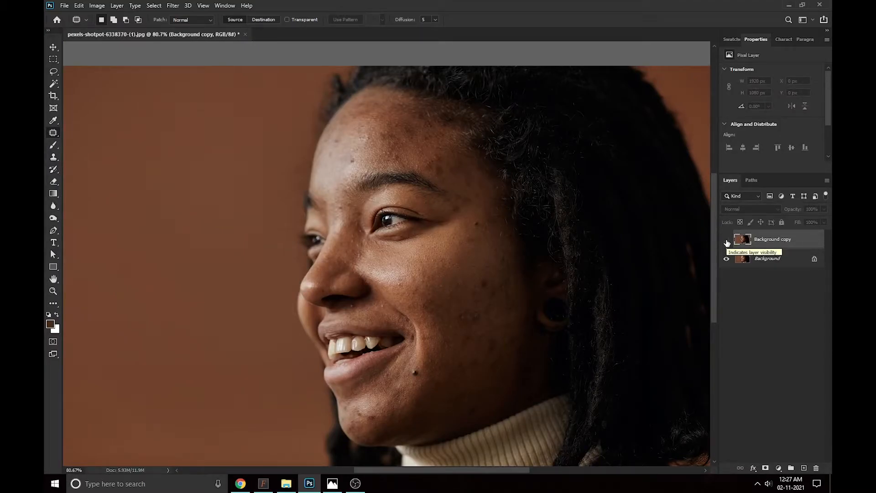
{"action": "left_click", "coordinate": [727, 240]}
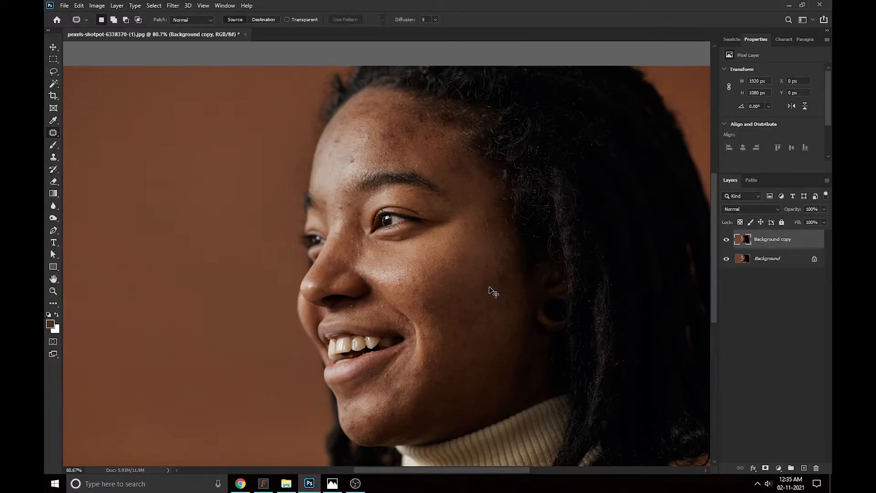
{"action": "left_click_drag", "start_coordinate": [765, 246], "coordinate": [815, 468]}
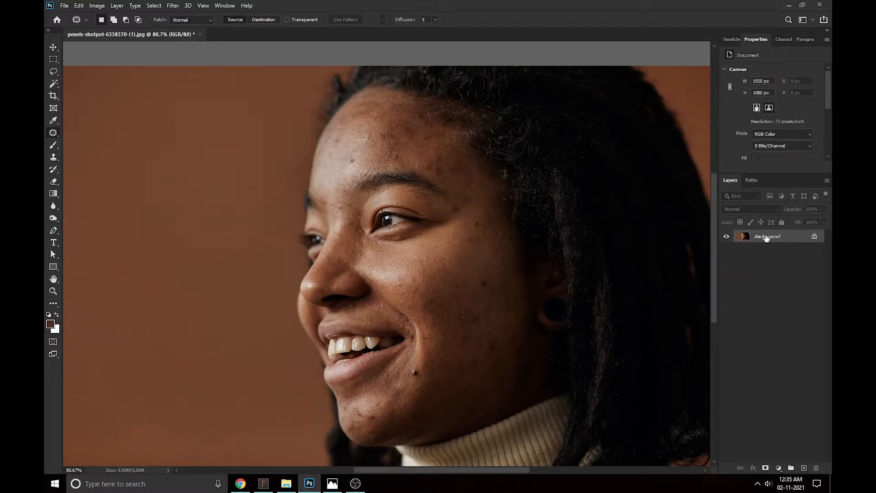
- Create an inverted duplicate of the Background layer with its blend mode set to Vivid Light
{"action": "key", "text": "ctrl+j"}
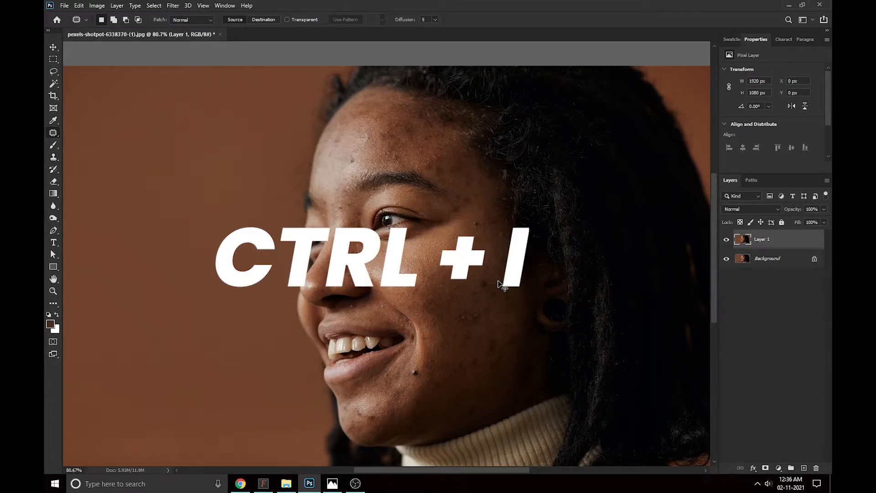
{"action": "key", "text": "ctrl+i"}
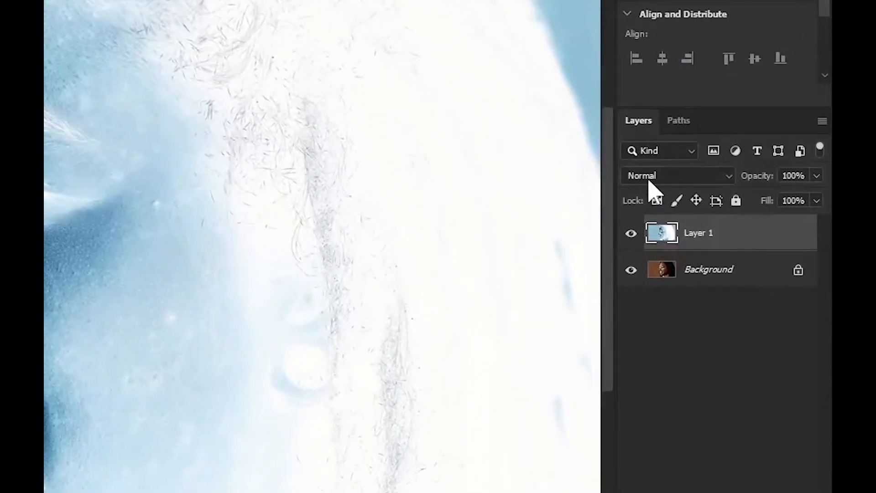
{"action": "left_click", "coordinate": [740, 210]}
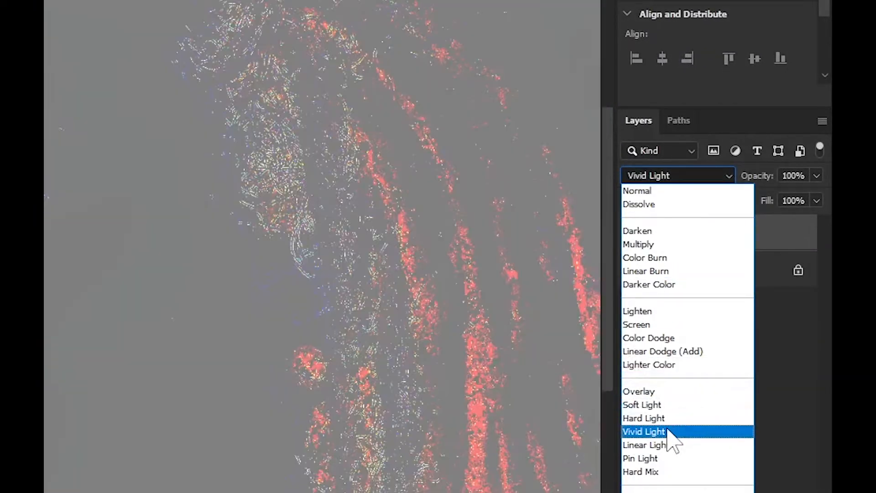
{"action": "left_click", "coordinate": [667, 432]}
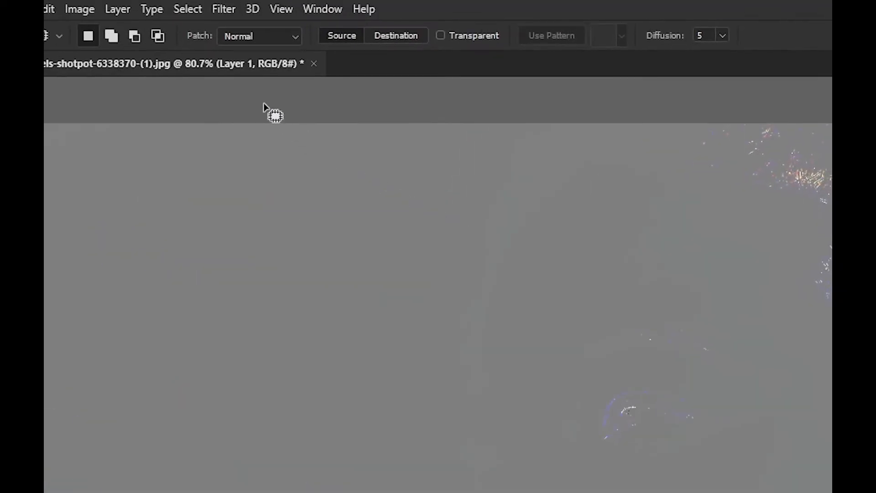
- Apply a High Pass filter with a radius of 7.0 pixels to Layer 1
{"action": "left_click", "coordinate": [224, 10]}
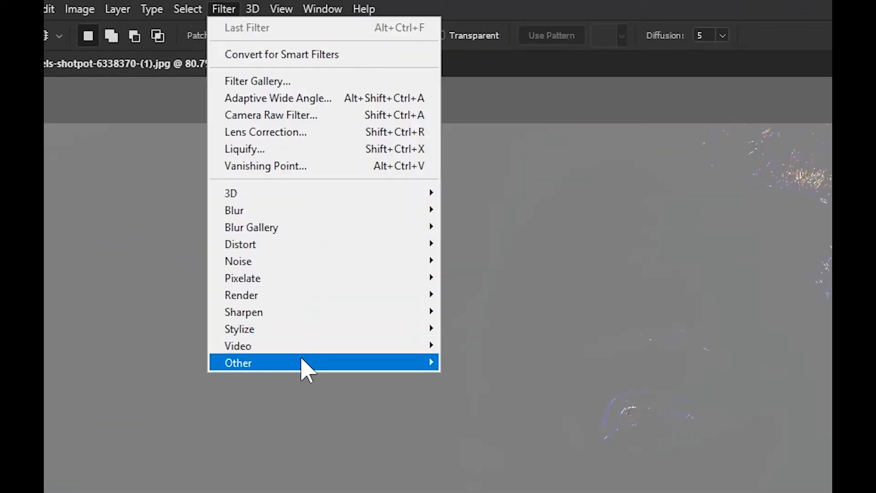
{"action": "mouse_move", "coordinate": [301, 361]}
{"action": "left_click", "coordinate": [506, 379]}
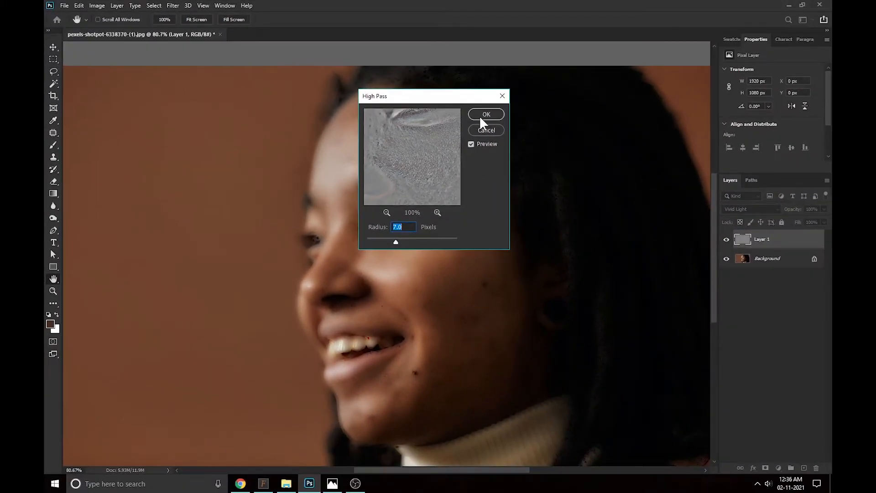
{"action": "left_click", "coordinate": [485, 115]}
{"action": "key", "text": "j"}
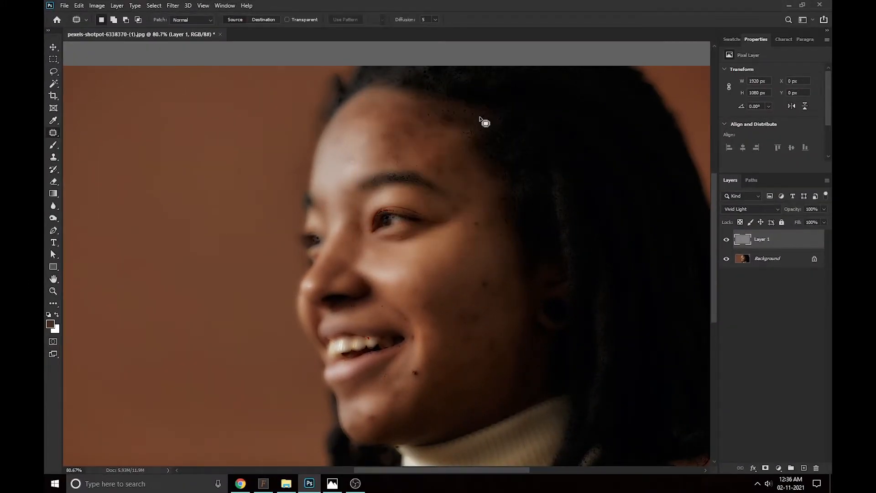
- Apply a Gaussian Blur with a radius of 2.6 pixels to Layer 1
{"action": "left_click", "coordinate": [173, 6]}
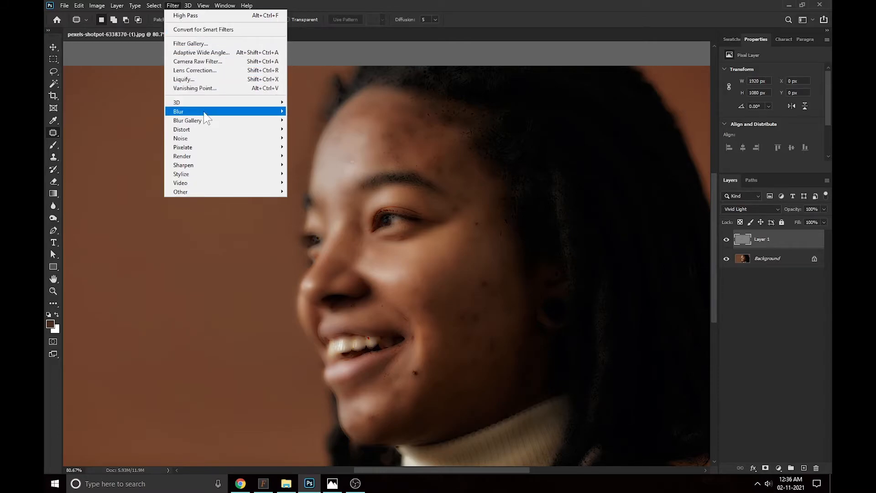
{"action": "mouse_move", "coordinate": [206, 122]}
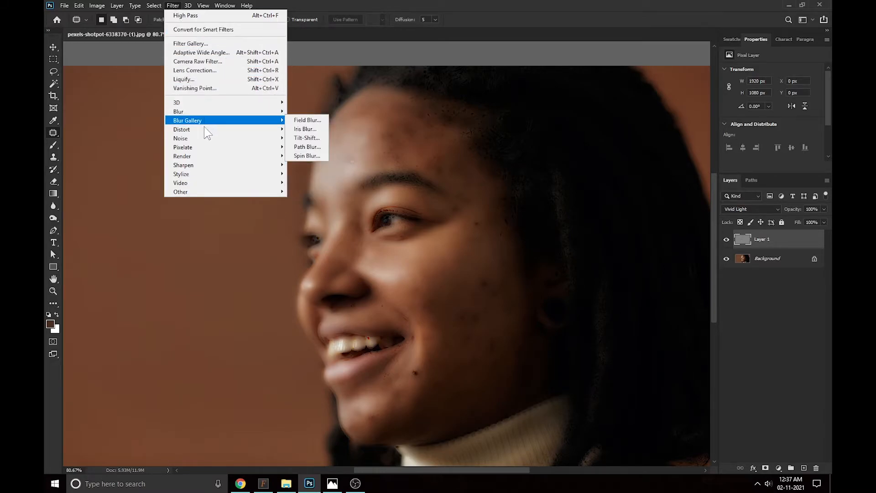
{"action": "mouse_move", "coordinate": [246, 113]}
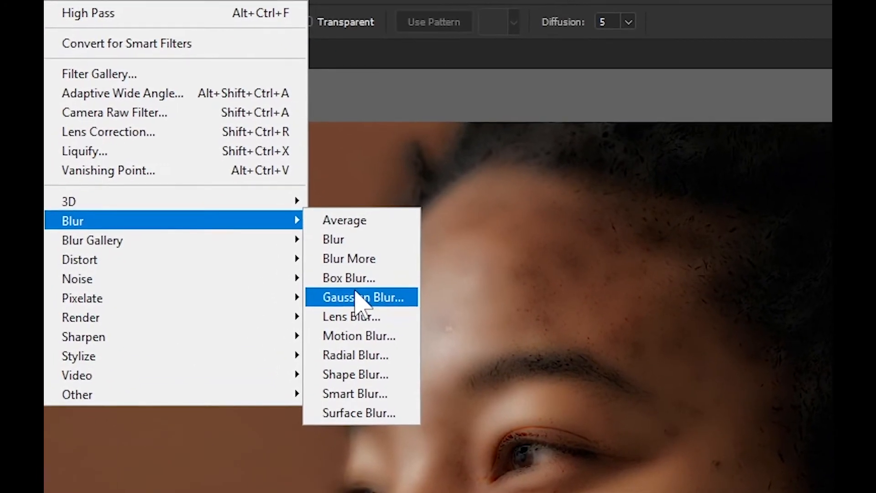
{"action": "left_click", "coordinate": [357, 297]}
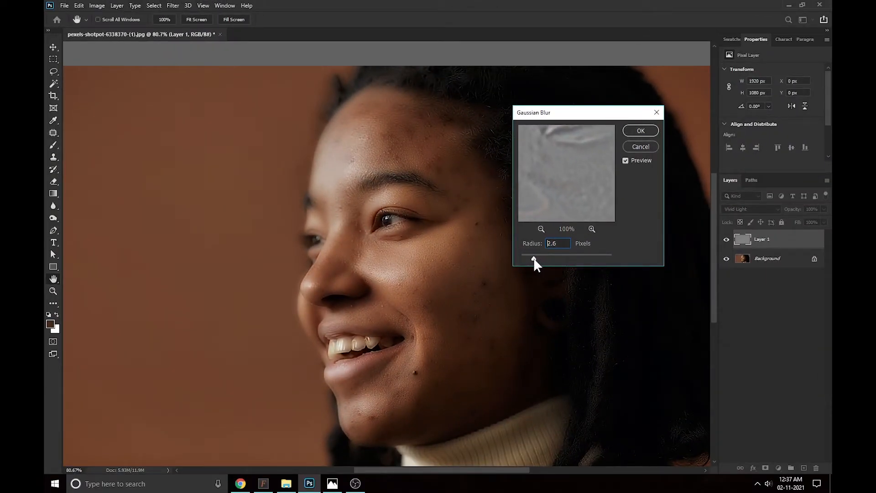
{"action": "left_click", "coordinate": [533, 257]}
{"action": "left_click", "coordinate": [639, 132]}
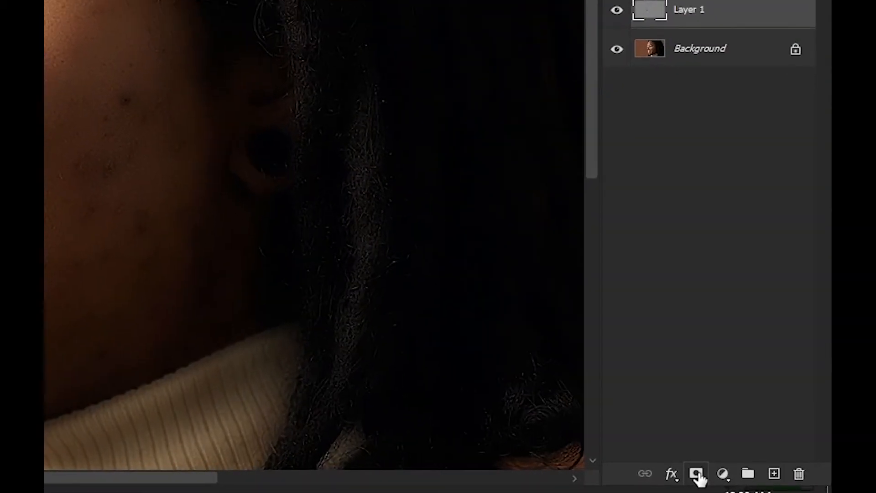
- Add an inverted black layer mask to Layer 1 and brush white on it over the cheek, jaw, forehead and nose skin
{"action": "left_click", "coordinate": [766, 468]}
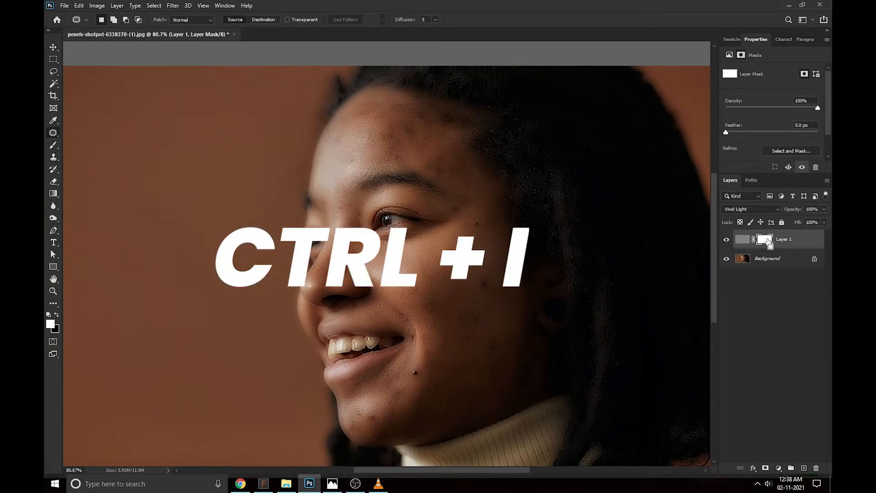
{"action": "key", "text": "ctrl+i"}
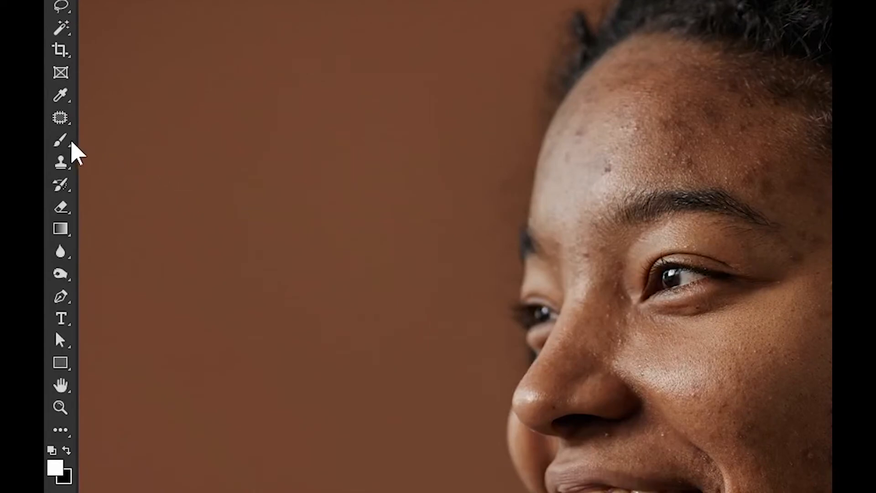
{"action": "left_click", "coordinate": [57, 142]}
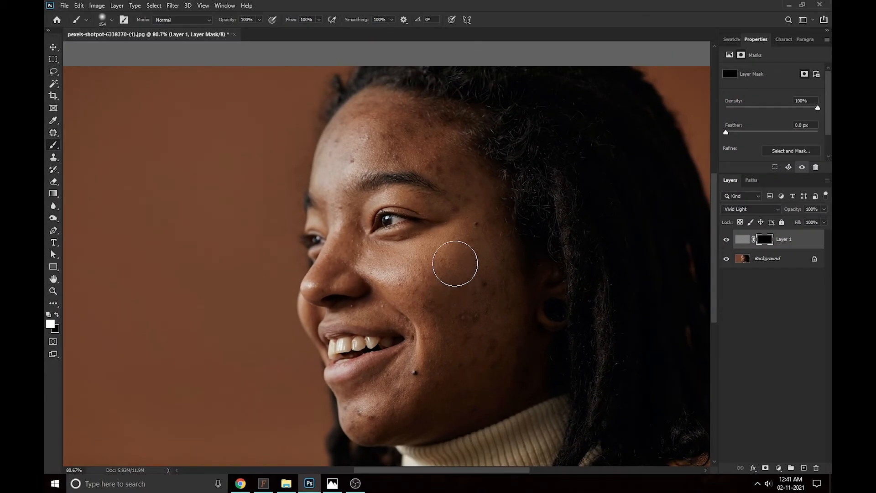
{"action": "mouse_move", "coordinate": [455, 263]}
{"action": "left_mouse_down"}
{"action": "mouse_move", "coordinate": [480, 310]}
{"action": "mouse_move", "coordinate": [471, 349]}
{"action": "mouse_move", "coordinate": [440, 278]}
{"action": "mouse_move", "coordinate": [422, 279]}
{"action": "mouse_move", "coordinate": [453, 357]}
{"action": "mouse_move", "coordinate": [477, 282]}
{"action": "mouse_move", "coordinate": [493, 361]}
{"action": "mouse_move", "coordinate": [434, 398]}
{"action": "mouse_move", "coordinate": [434, 366]}
{"action": "mouse_move", "coordinate": [422, 386]}
{"action": "mouse_move", "coordinate": [368, 417]}
{"action": "left_mouse_up"}
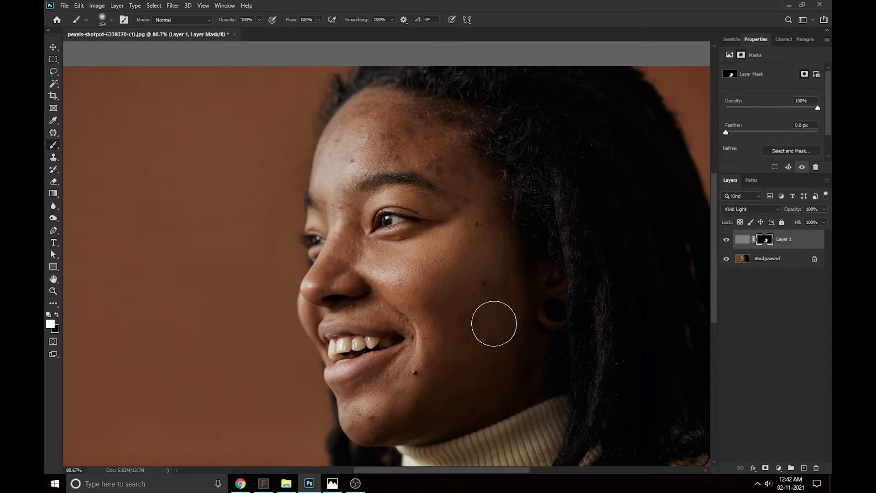
{"action": "mouse_move", "coordinate": [419, 266]}
{"action": "left_mouse_down"}
{"action": "mouse_move", "coordinate": [481, 253]}
{"action": "mouse_move", "coordinate": [480, 236]}
{"action": "mouse_move", "coordinate": [472, 258]}
{"action": "left_mouse_up"}
{"action": "mouse_move", "coordinate": [473, 177]}
{"action": "left_mouse_down"}
{"action": "mouse_move", "coordinate": [414, 148]}
{"action": "mouse_move", "coordinate": [372, 139]}
{"action": "left_mouse_up"}
{"action": "mouse_move", "coordinate": [388, 124]}
{"action": "left_mouse_down"}
{"action": "mouse_move", "coordinate": [429, 156]}
{"action": "mouse_move", "coordinate": [393, 137]}
{"action": "left_mouse_up"}
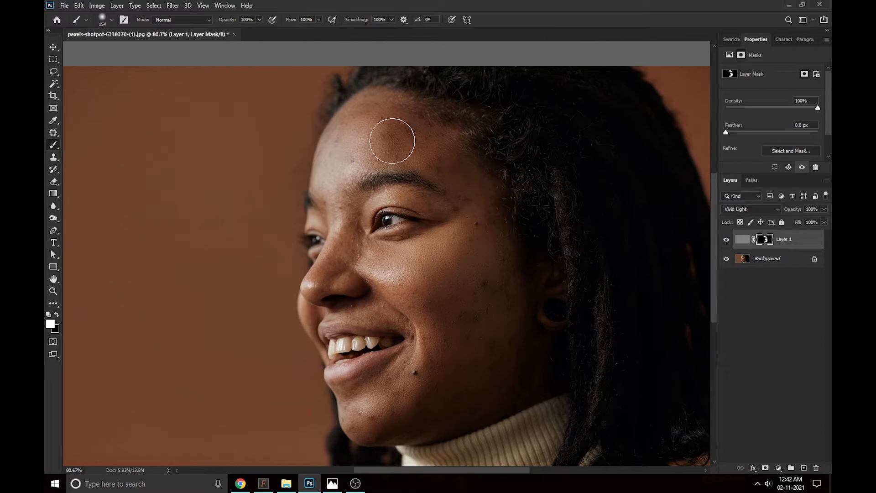
{"action": "mouse_move", "coordinate": [357, 258]}
{"action": "left_mouse_down"}
{"action": "mouse_move", "coordinate": [371, 273]}
{"action": "mouse_move", "coordinate": [379, 295]}
{"action": "mouse_move", "coordinate": [399, 307]}
{"action": "mouse_move", "coordinate": [366, 305]}
{"action": "left_mouse_up"}
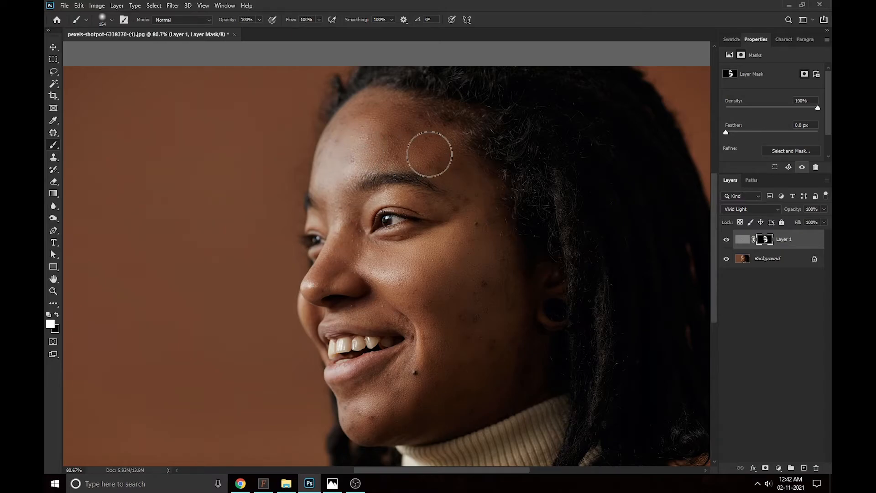
- Brush more white on the Layer 1 mask over the skin from the cheek down to the chin
{"action": "mouse_move", "coordinate": [410, 304]}
{"action": "left_mouse_down"}
{"action": "mouse_move", "coordinate": [424, 324]}
{"action": "mouse_move", "coordinate": [412, 369]}
{"action": "mouse_move", "coordinate": [374, 419]}
{"action": "left_mouse_up"}
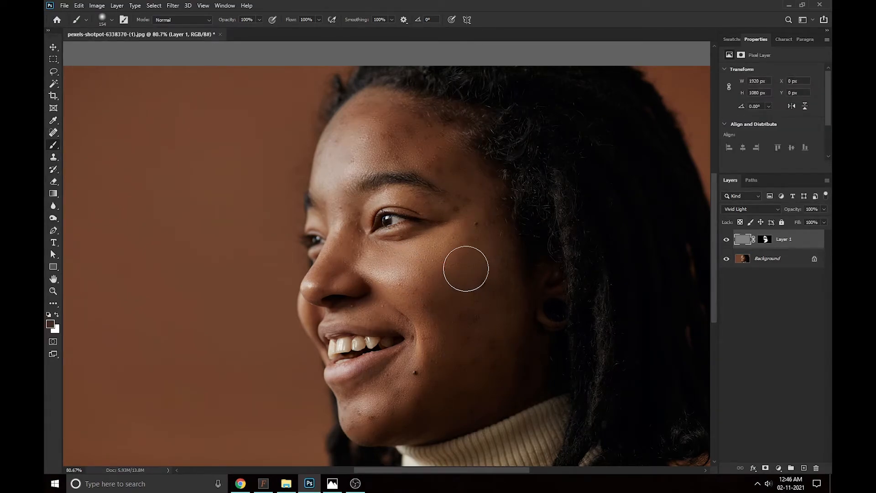
- Duplicate the Background layer and merge the copy with Layer 1
{"action": "left_click", "coordinate": [766, 261]}
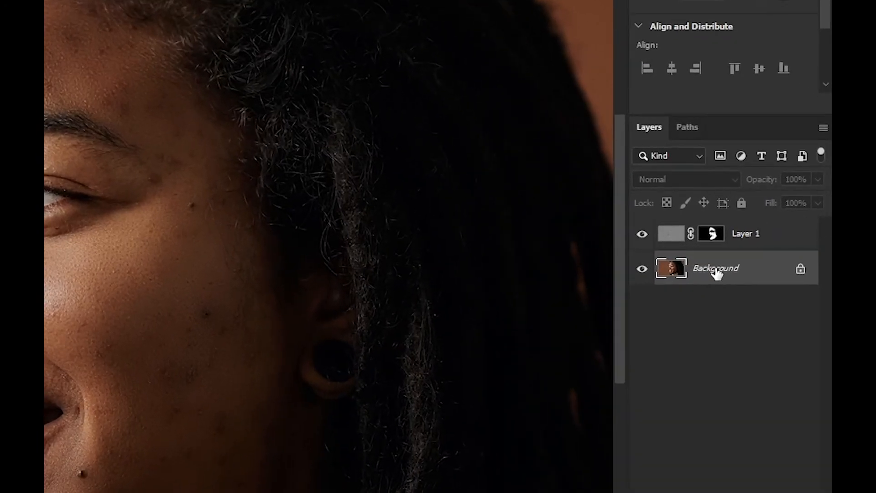
{"action": "key", "text": "ctrl+j"}
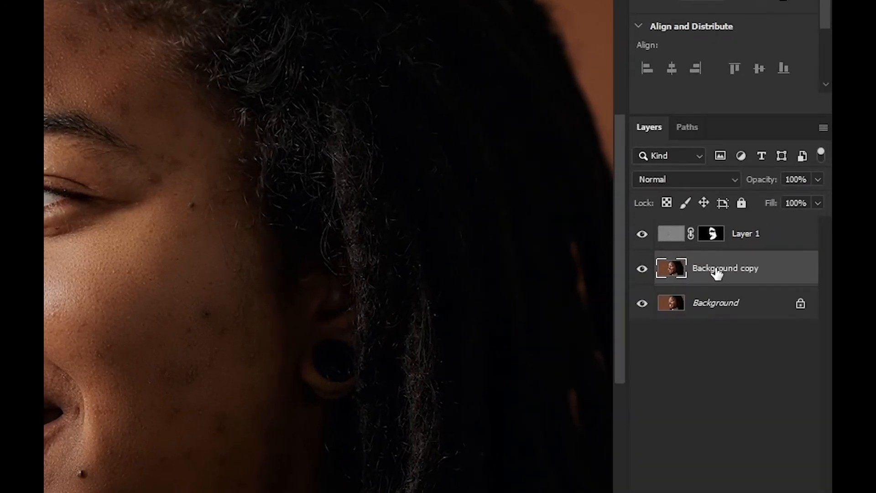
{"action": "left_click", "coordinate": [760, 245]}
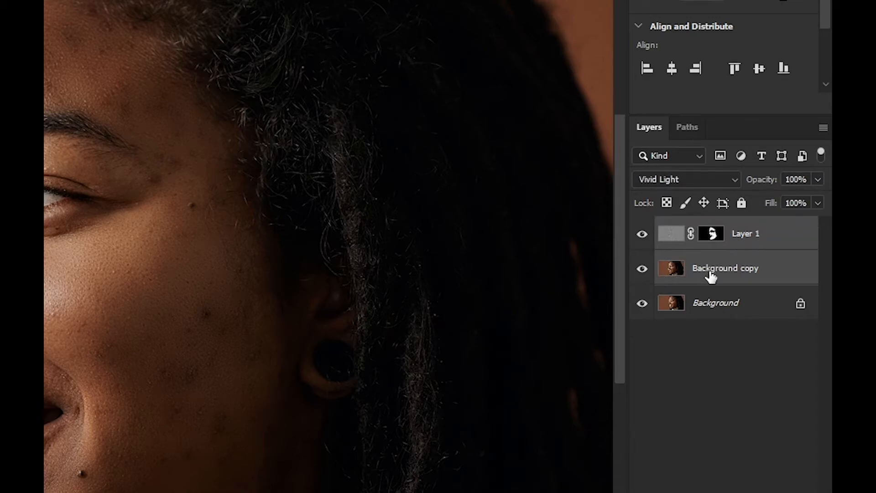
{"action": "right_click", "coordinate": [750, 237]}
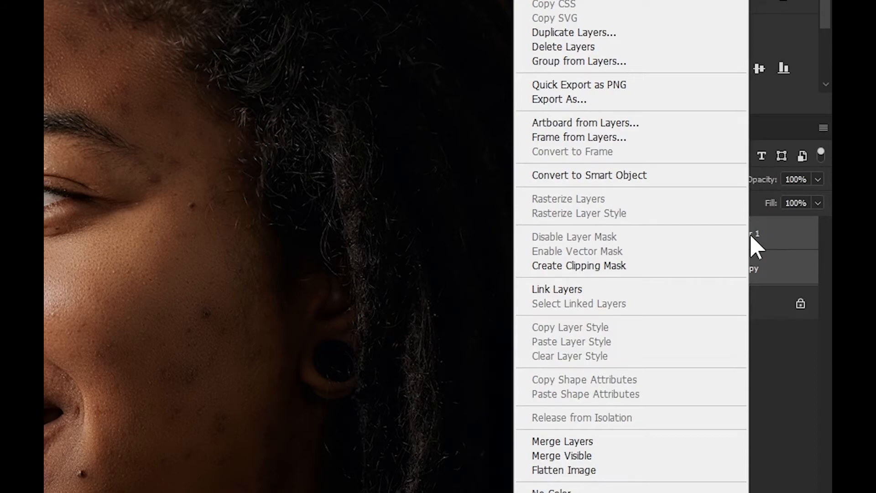
{"action": "left_click", "coordinate": [584, 441]}
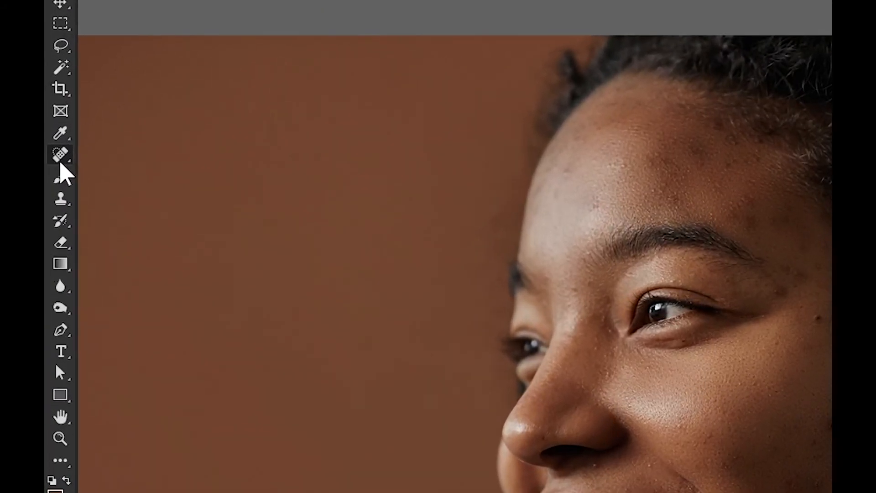
- Activate the Spot Healing Brush tool for retouching the merged layer
{"action": "right_click", "coordinate": [61, 156]}
{"action": "left_click", "coordinate": [132, 160]}
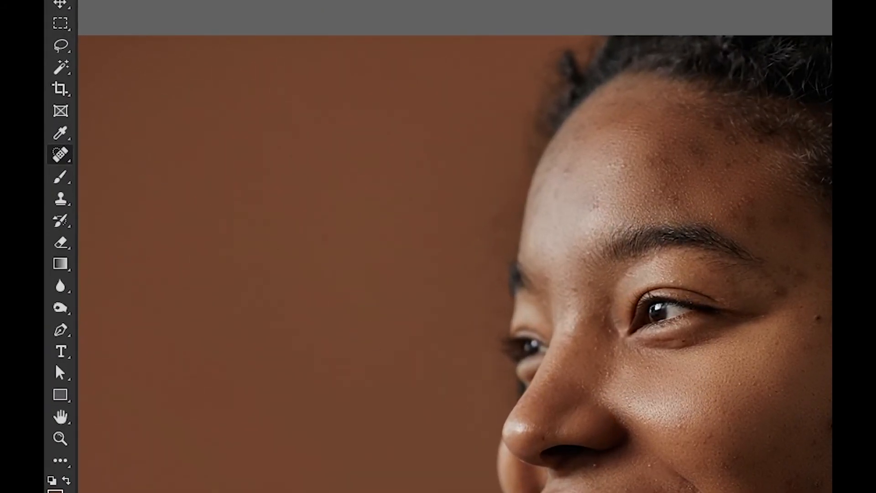